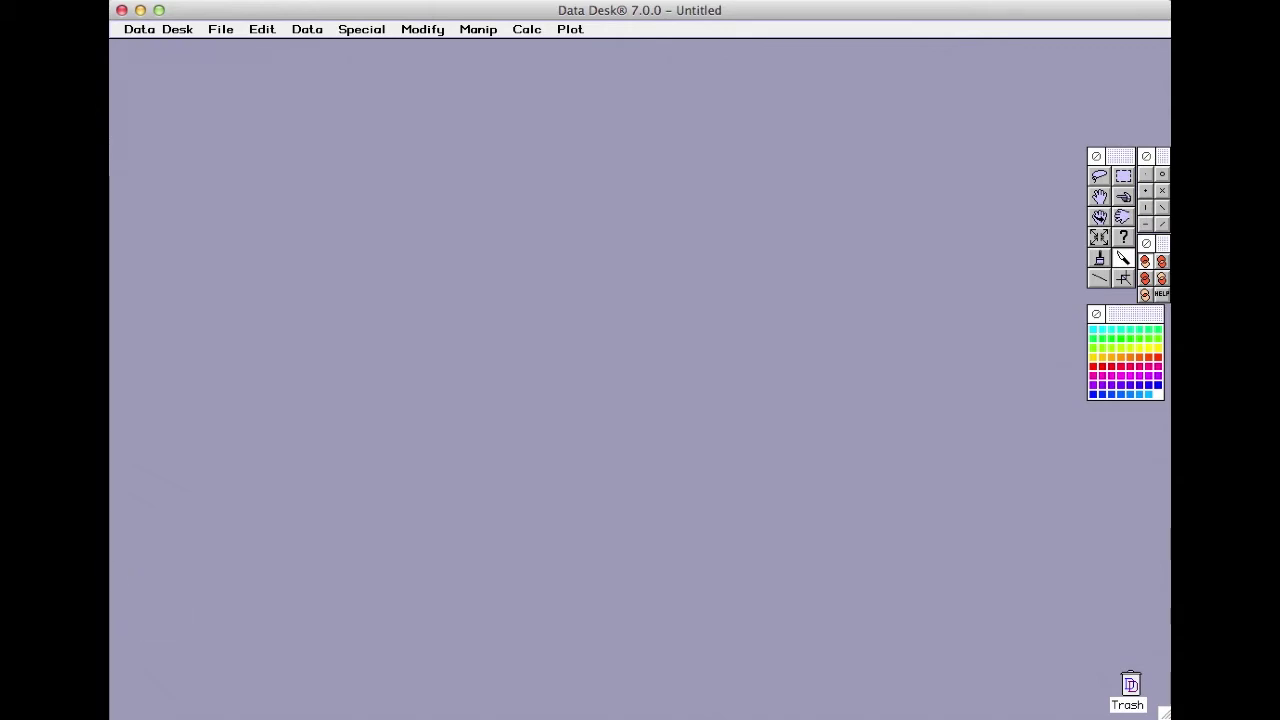
Bring up the Excel Sheet1 listing firms like ICBC, JPMorgan Chase and Exxon Mobil.
key(super+Tab)
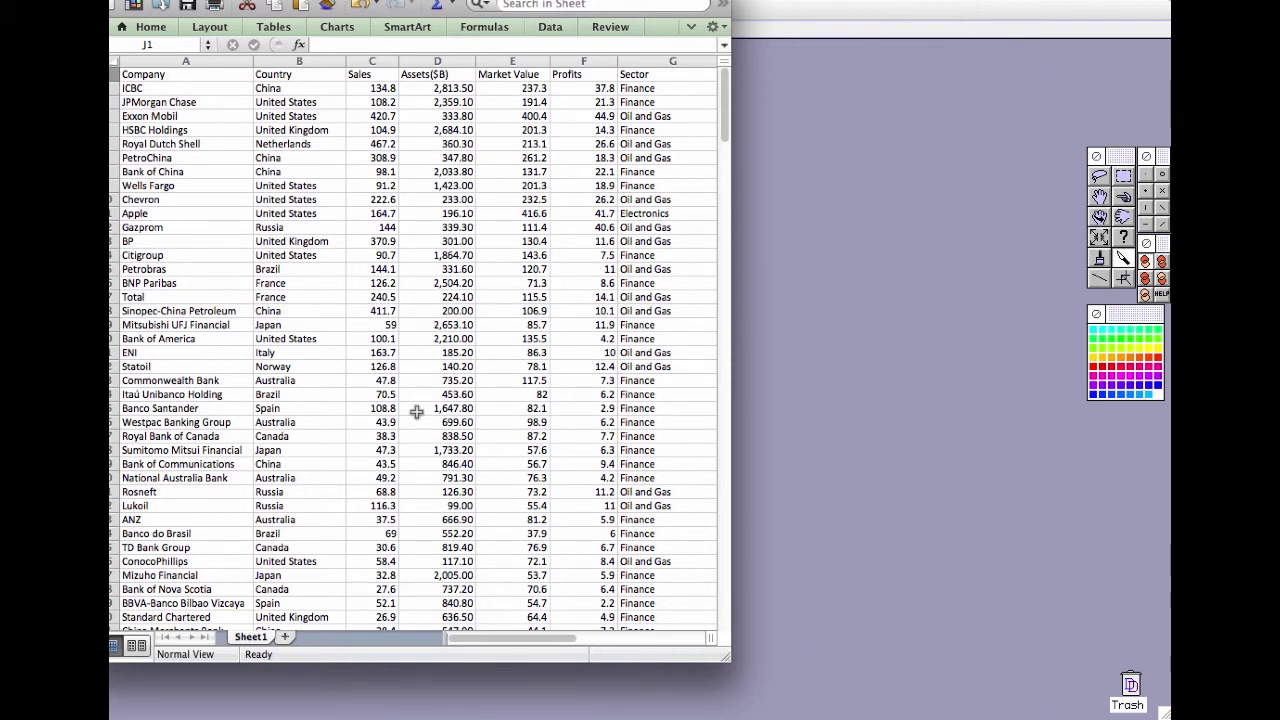
Open the Companies Quickstart text file with Data Desk's Open Datafile command.
click(972, 459)
click(218, 29)
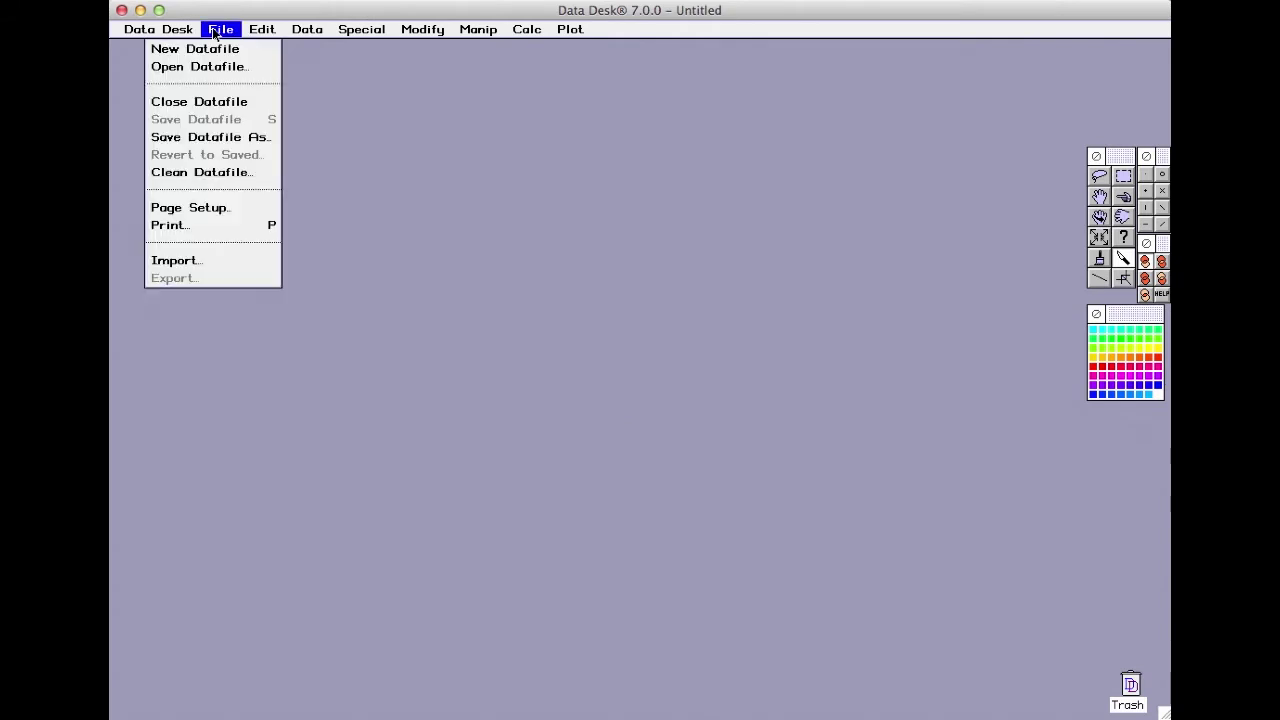
click(208, 67)
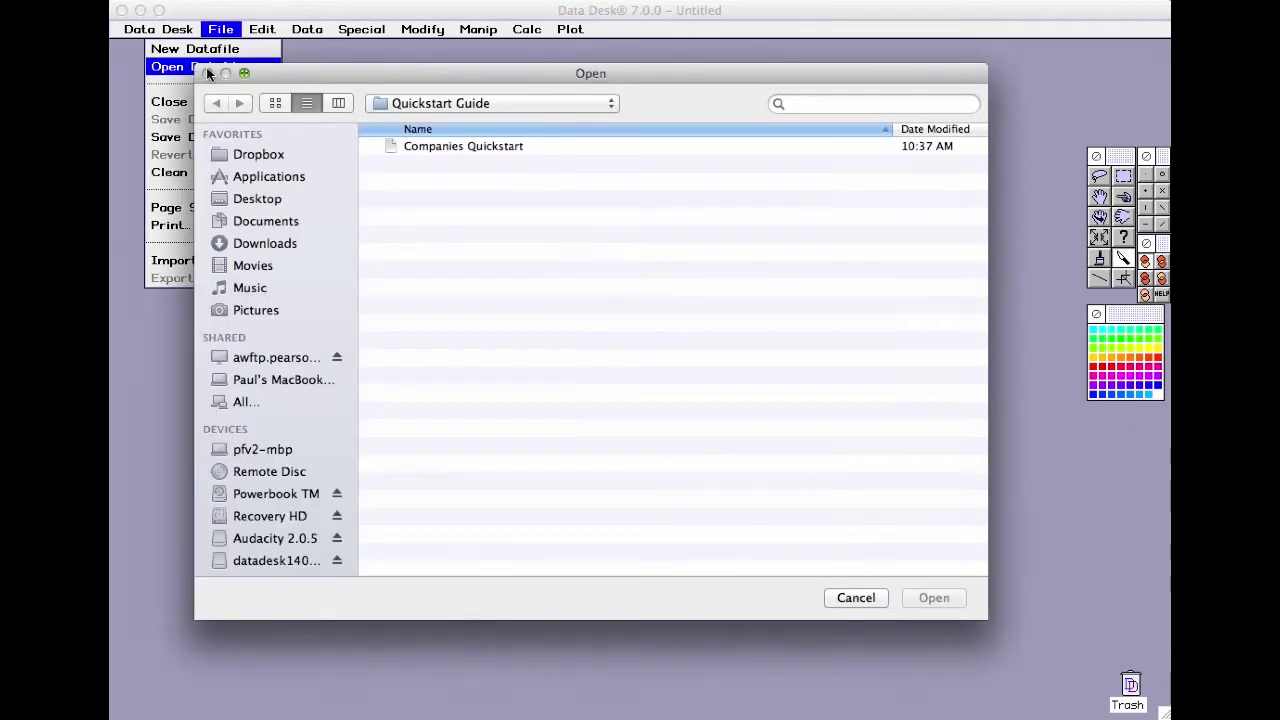
click(434, 145)
click(948, 601)
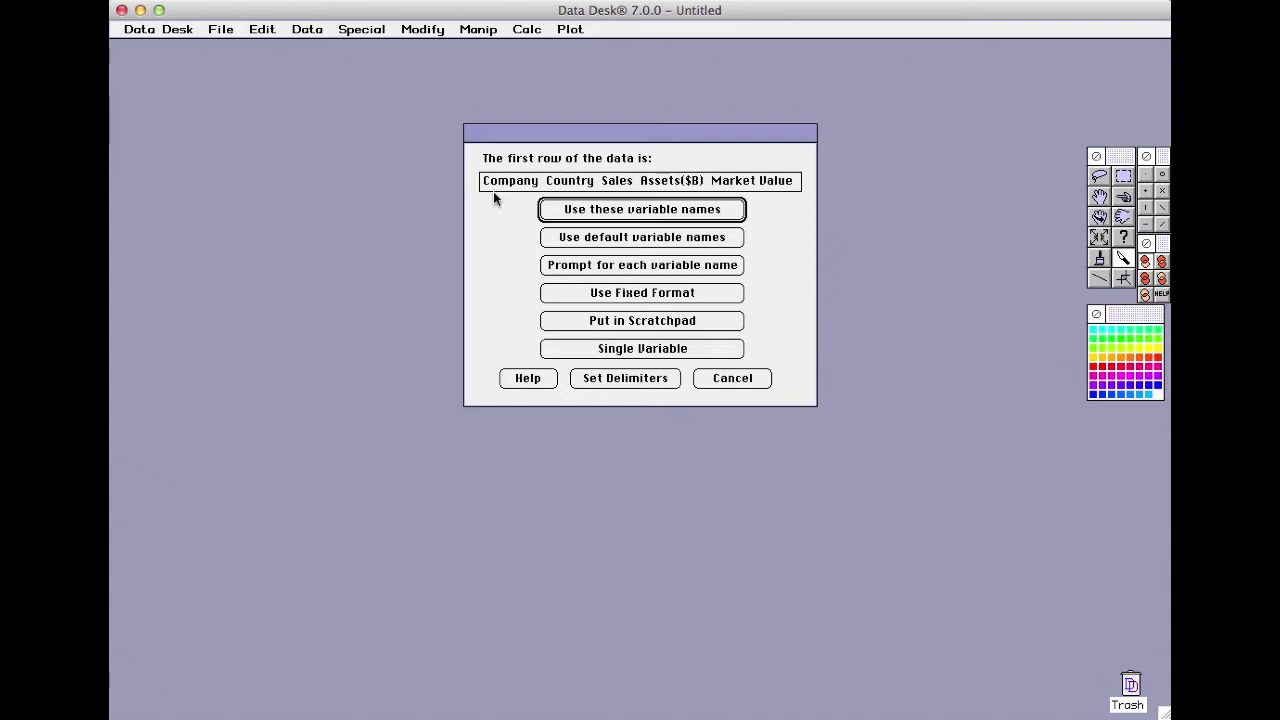
Keep Tab as the delimiter and import using the first row as variable names.
click(613, 377)
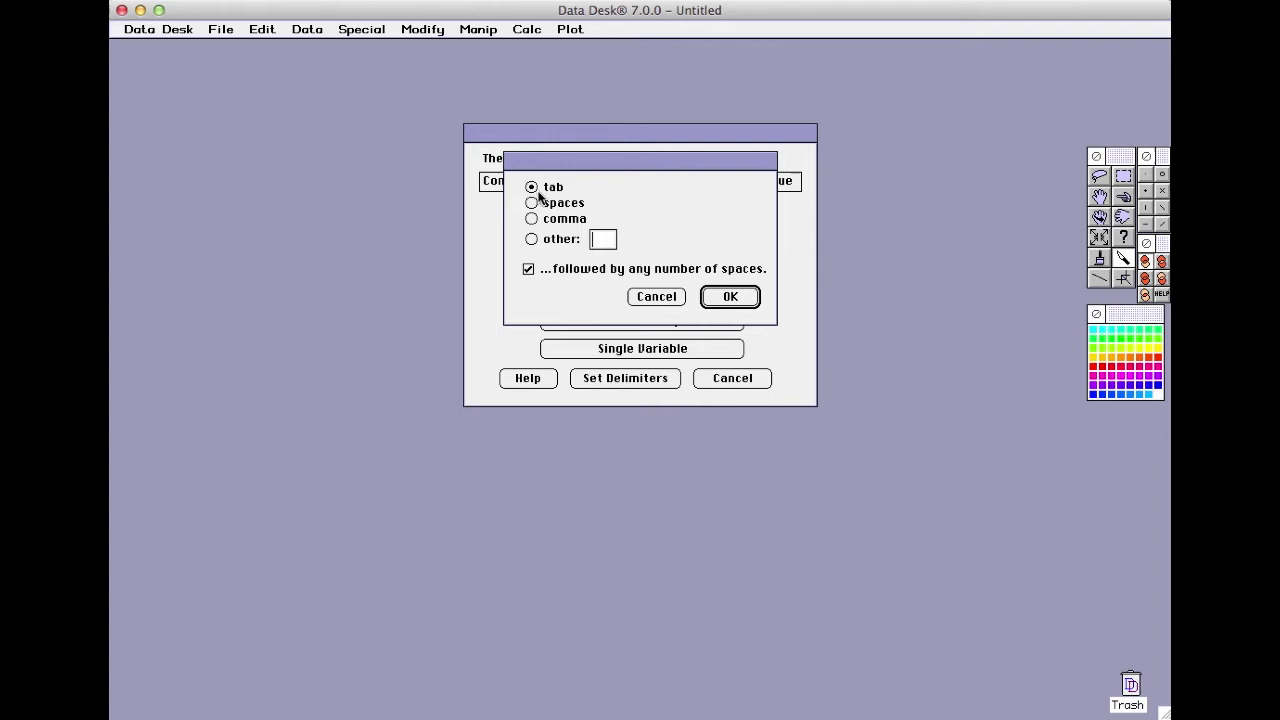
click(657, 295)
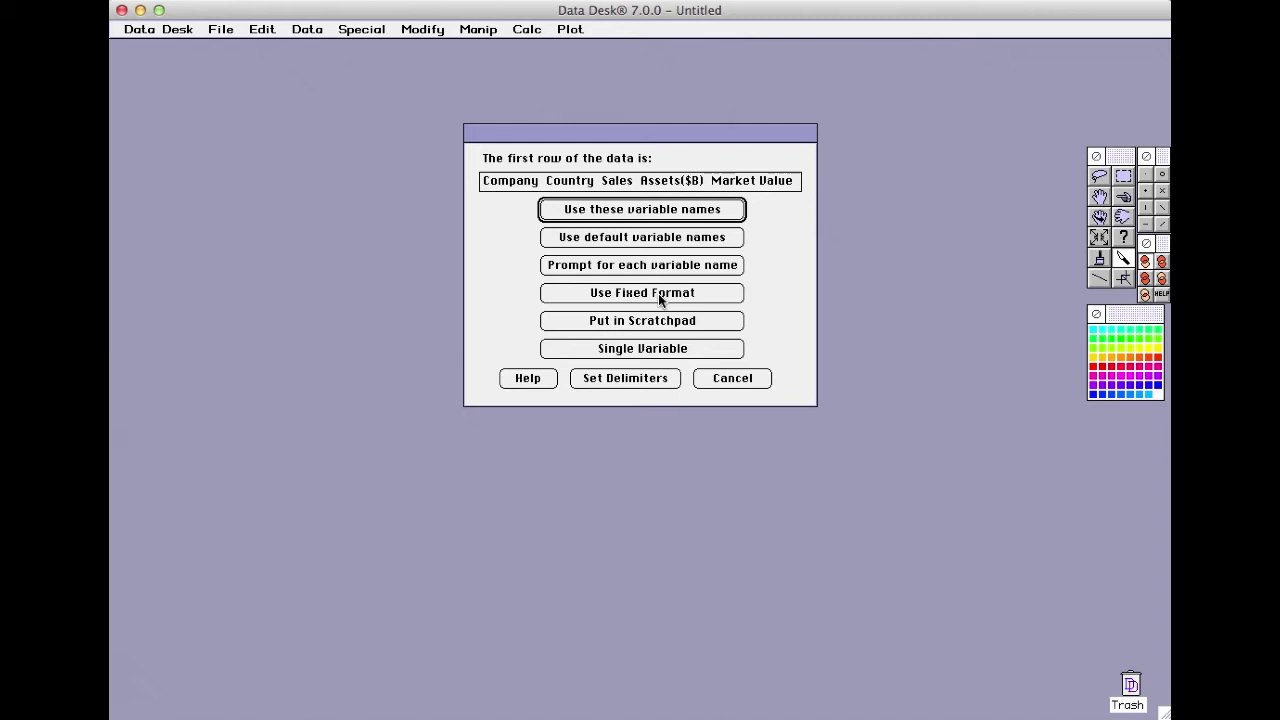
click(642, 212)
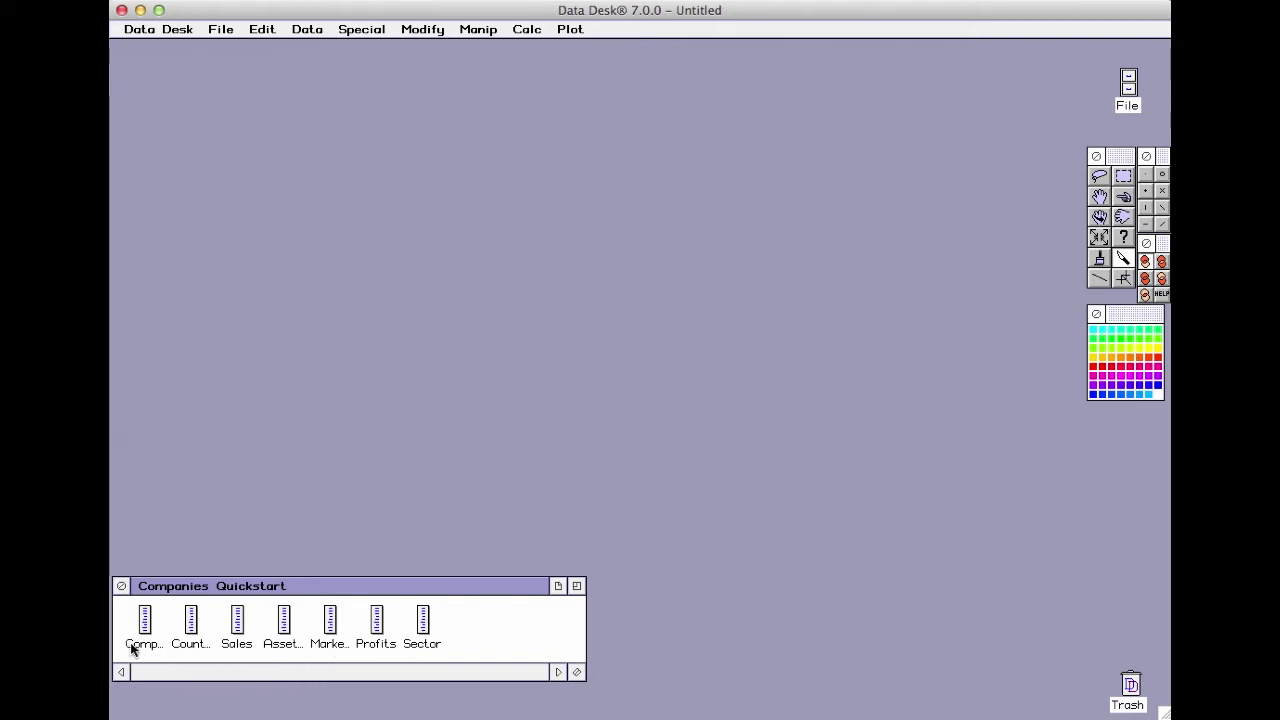
click(237, 620)
shift+click(284, 620)
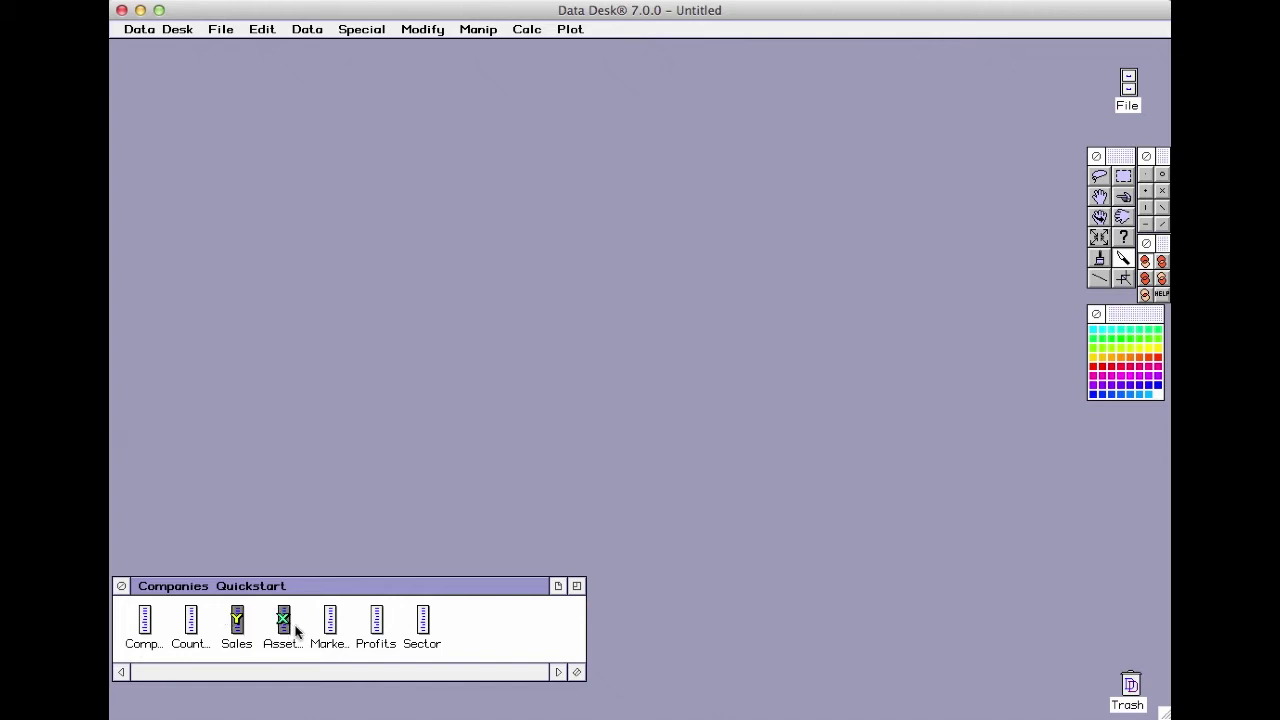
double_click(284, 625)
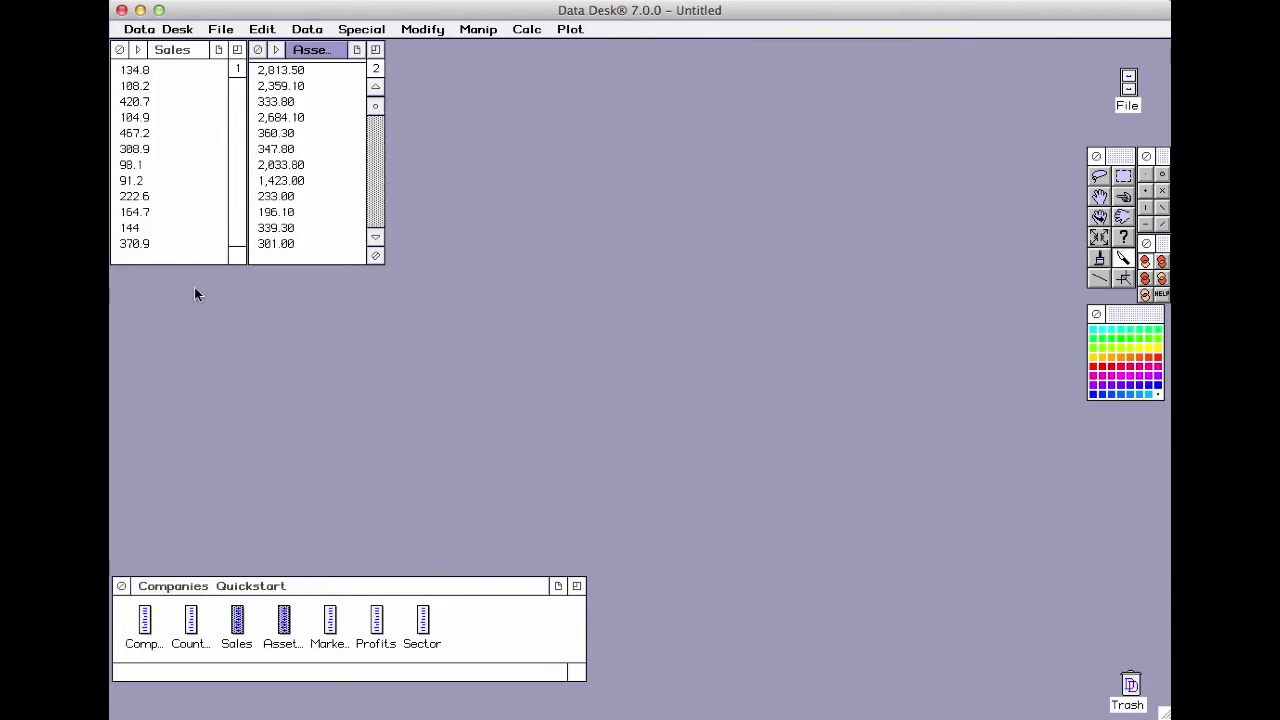
click(375, 238)
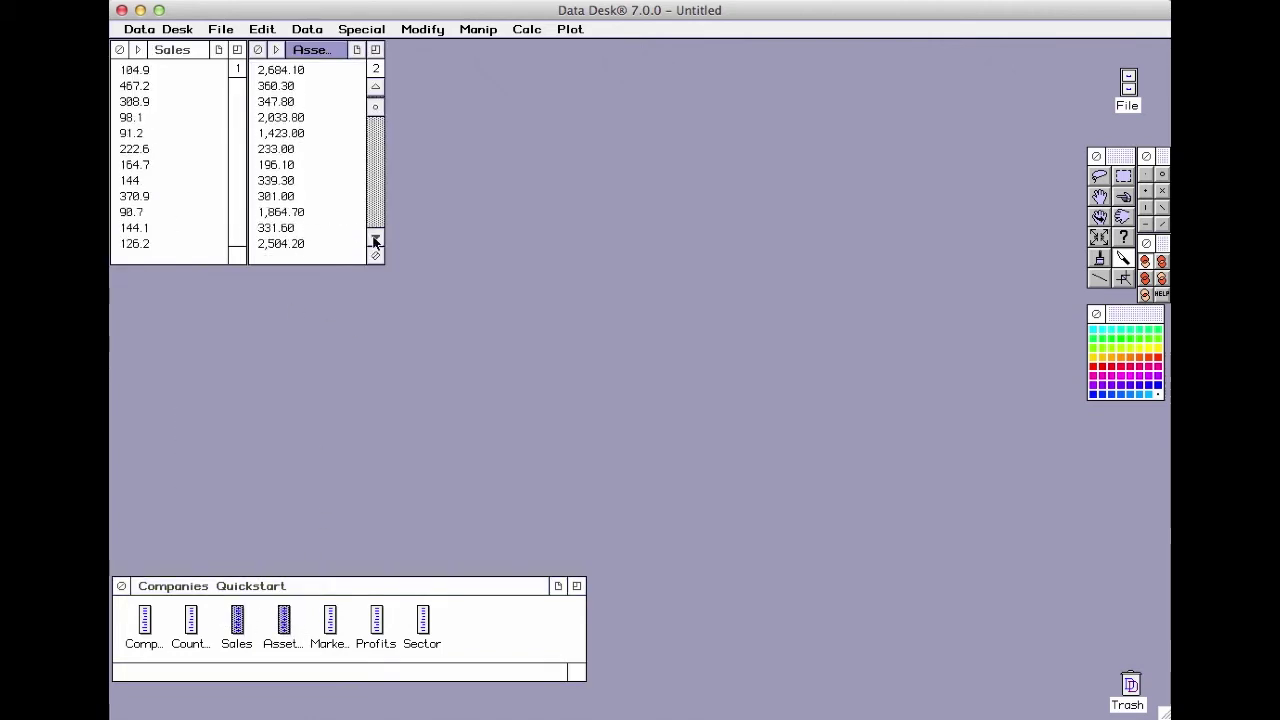
click(375, 242)
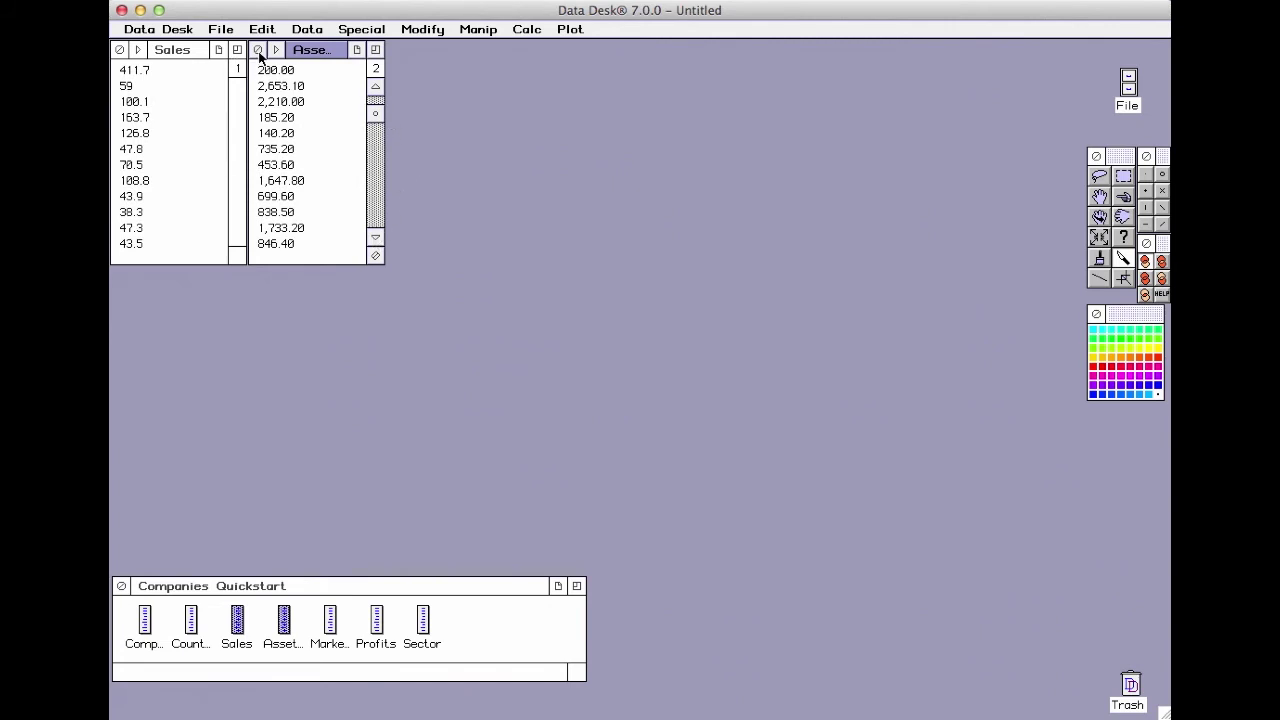
click(258, 50)
click(120, 50)
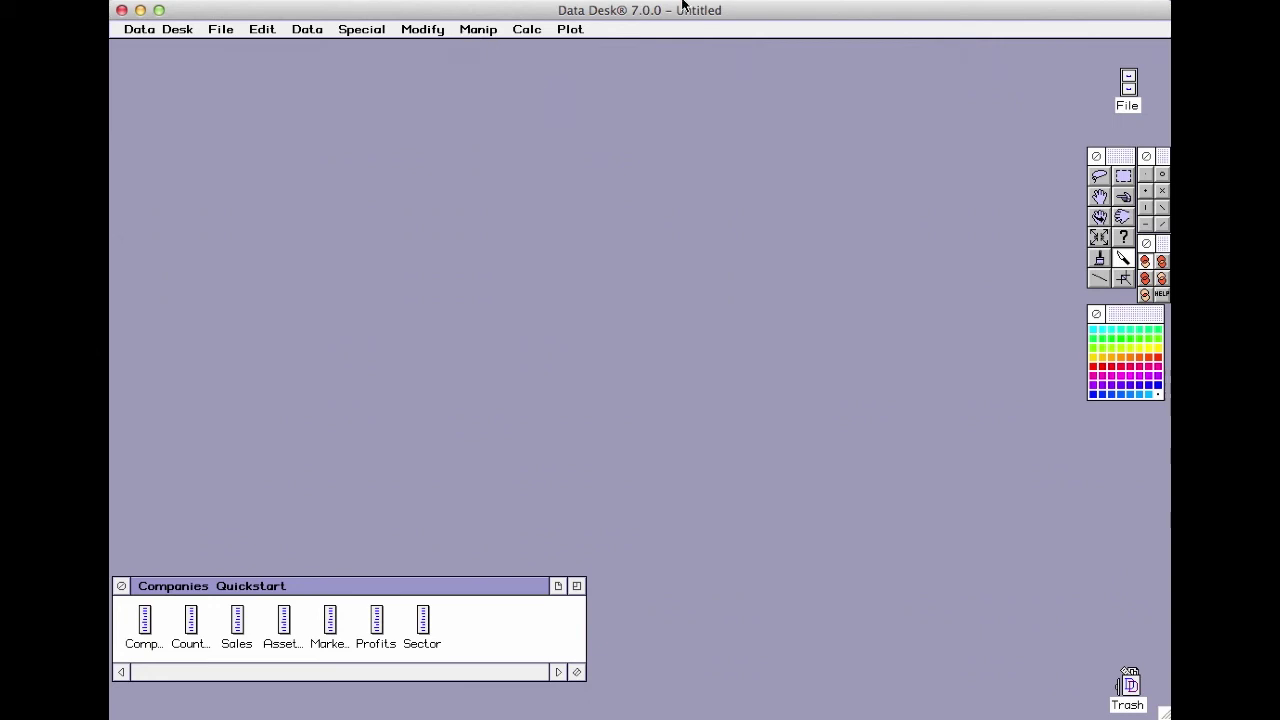
click(570, 31)
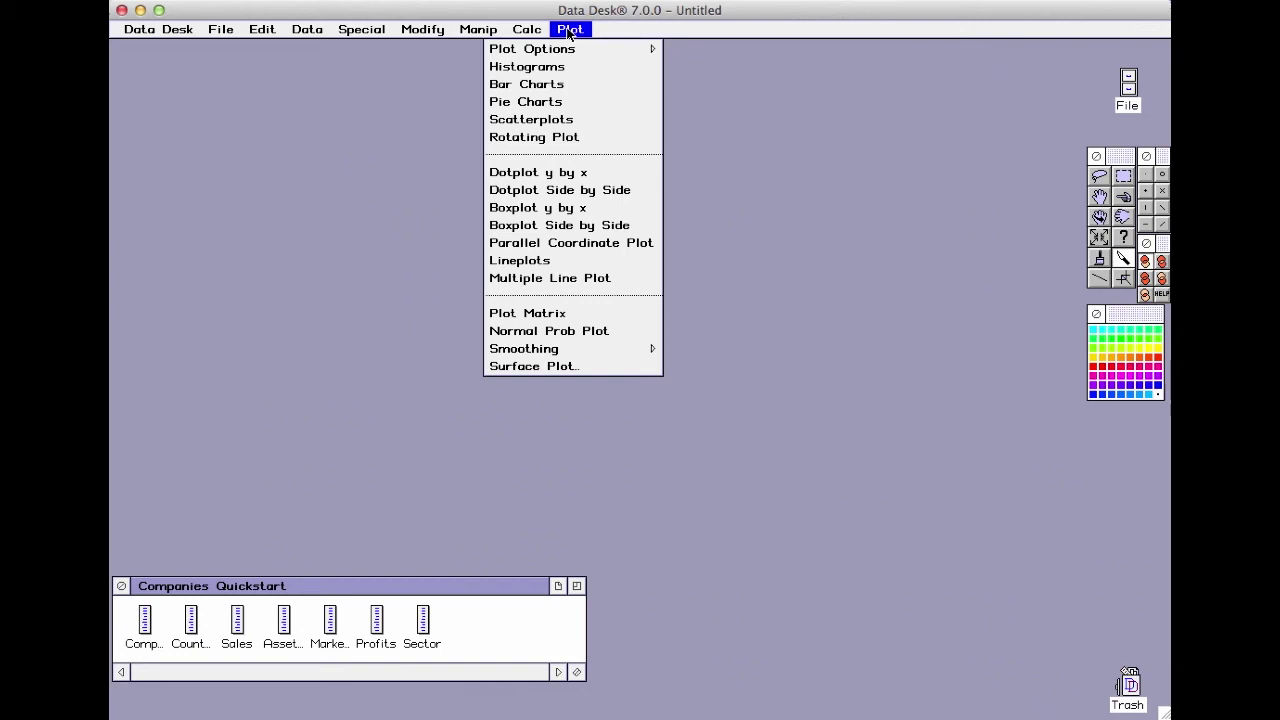
mouse_move(535, 33)
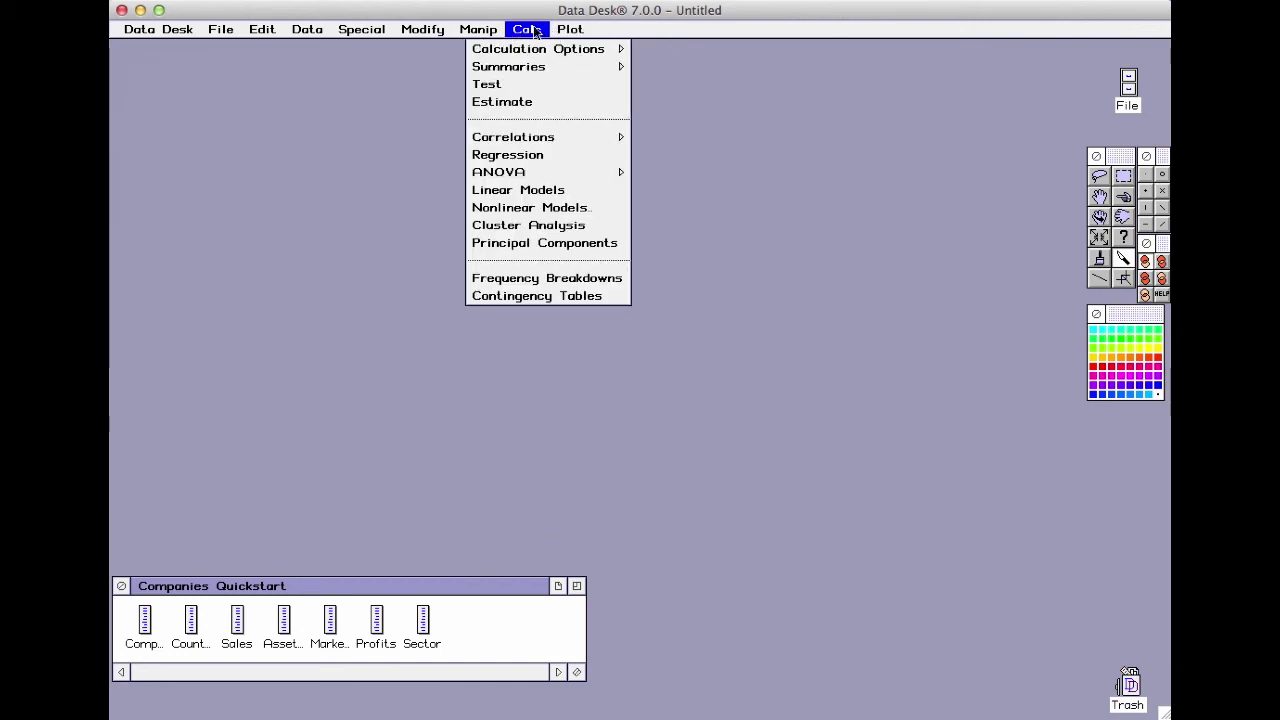
mouse_move(467, 29)
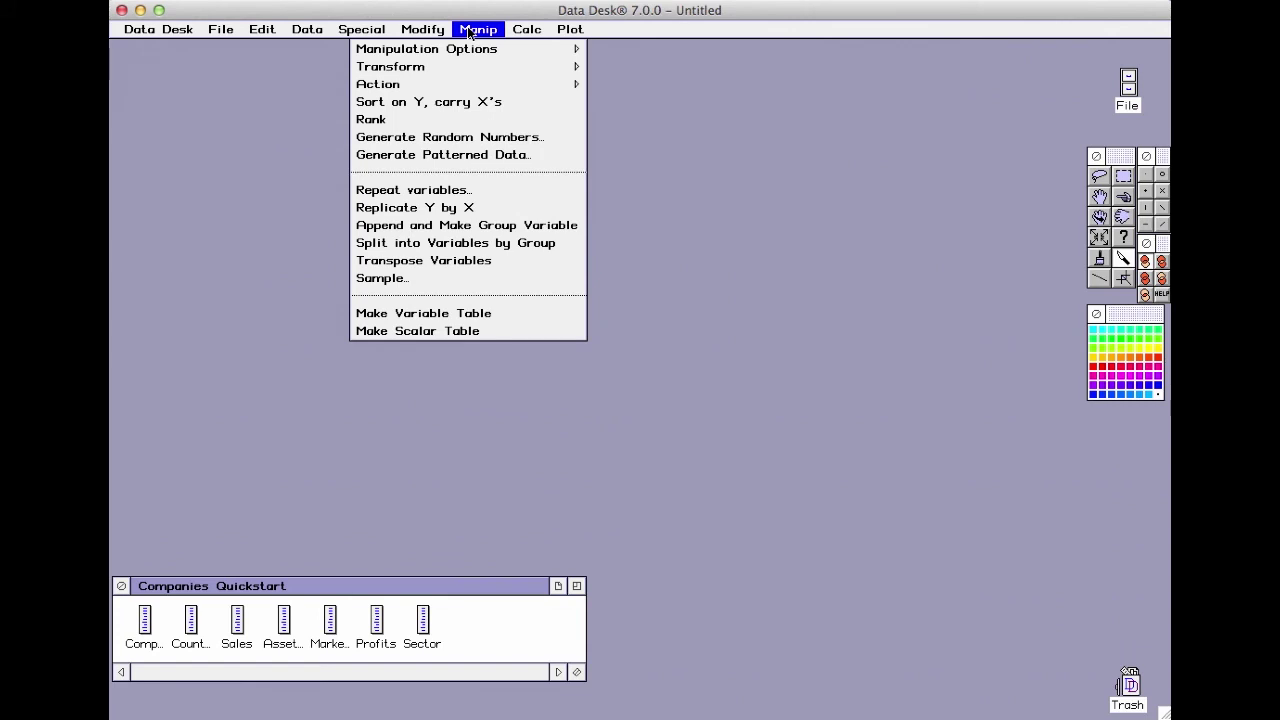
mouse_move(421, 33)
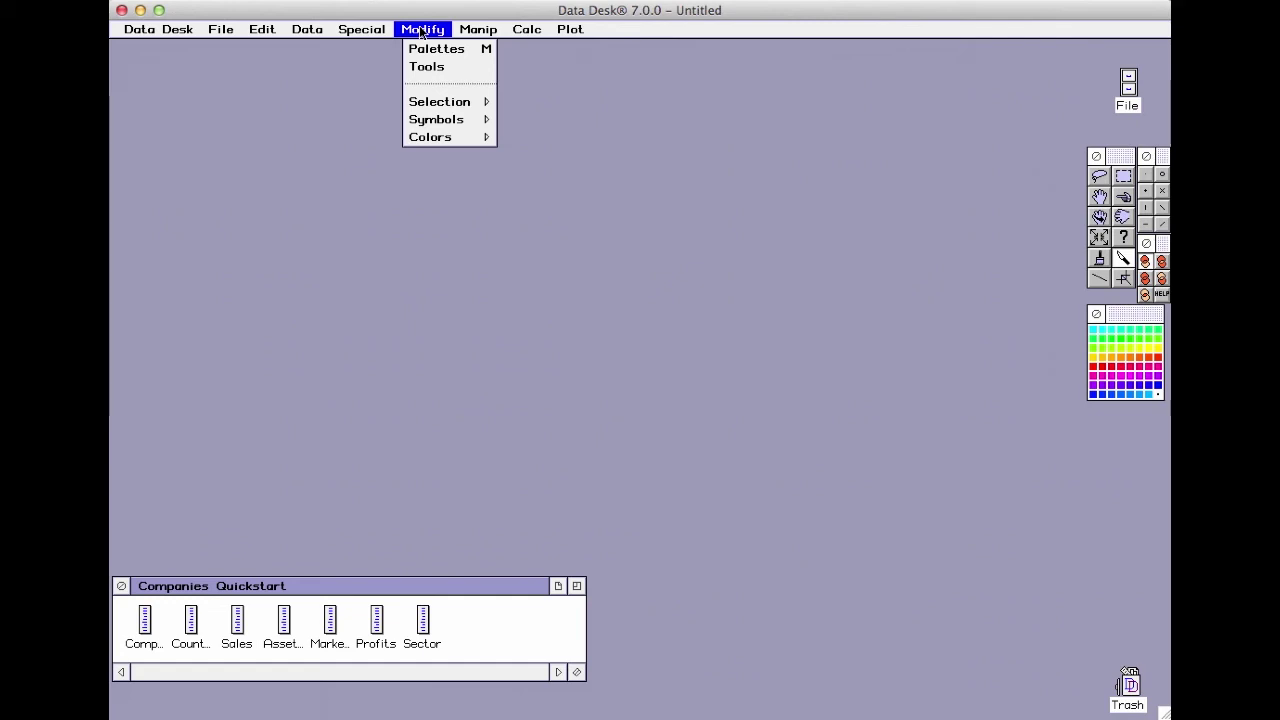
click(414, 36)
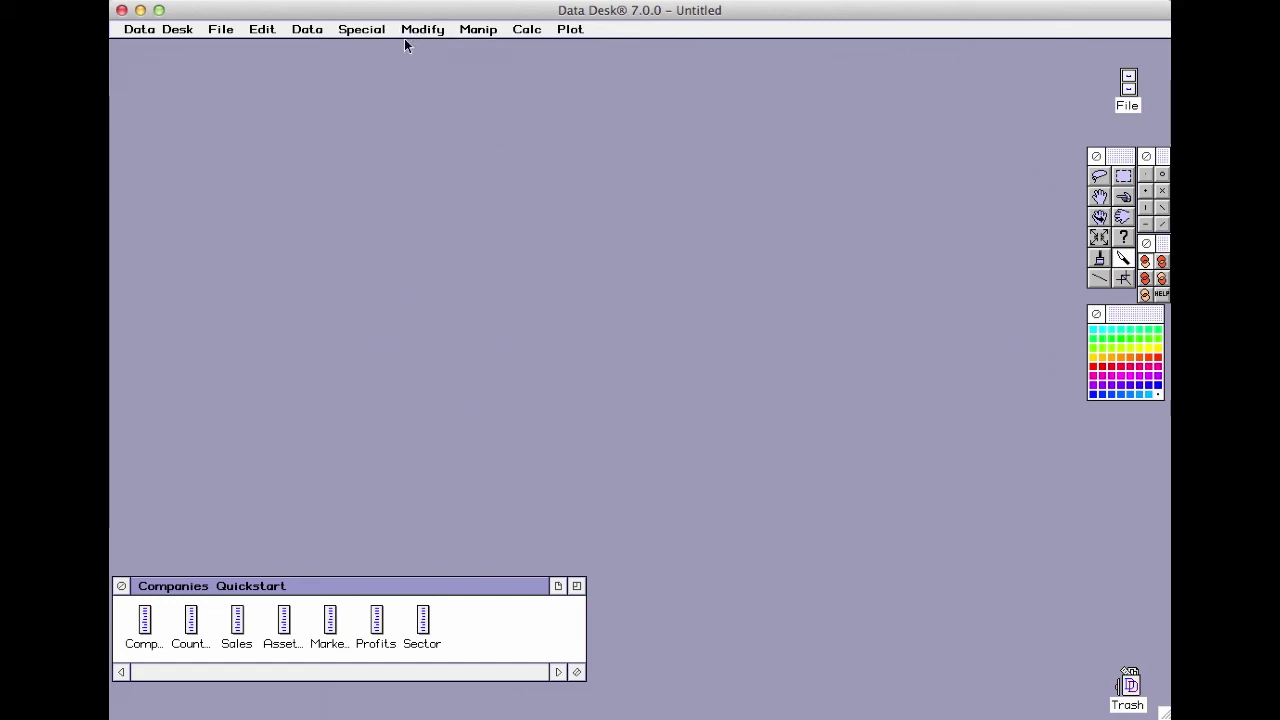
click(263, 31)
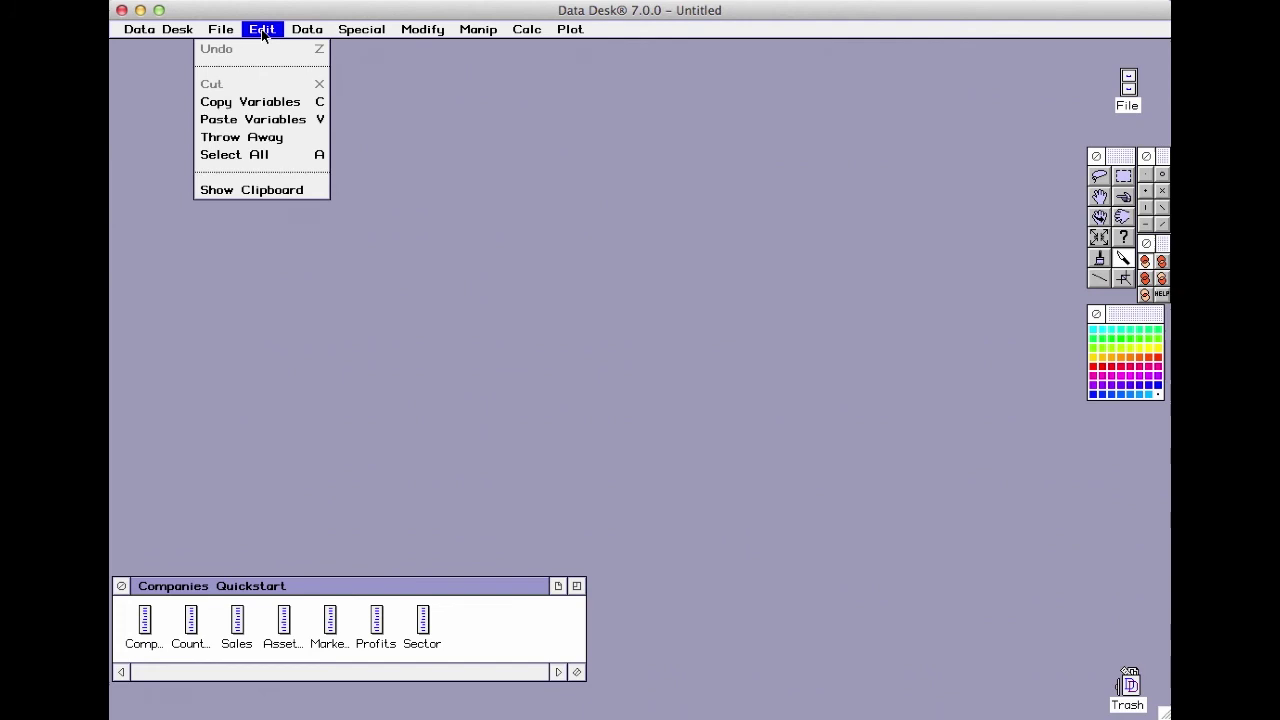
mouse_move(233, 33)
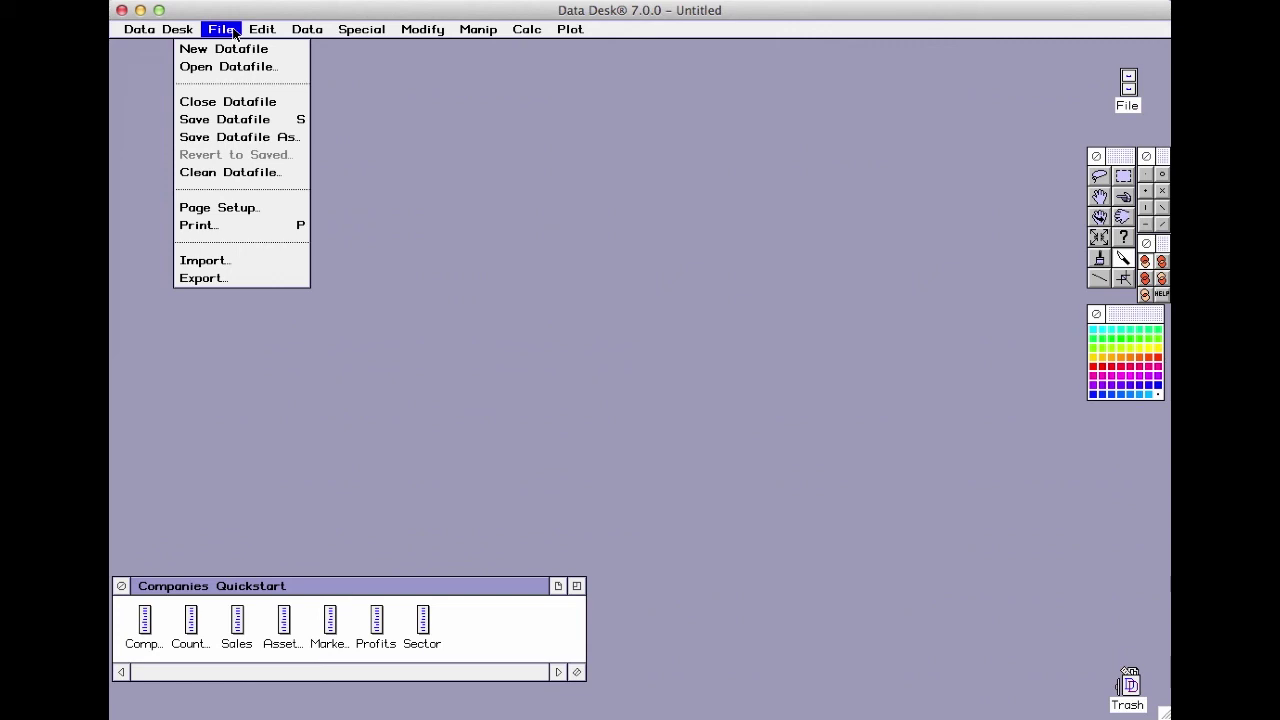
mouse_move(300, 30)
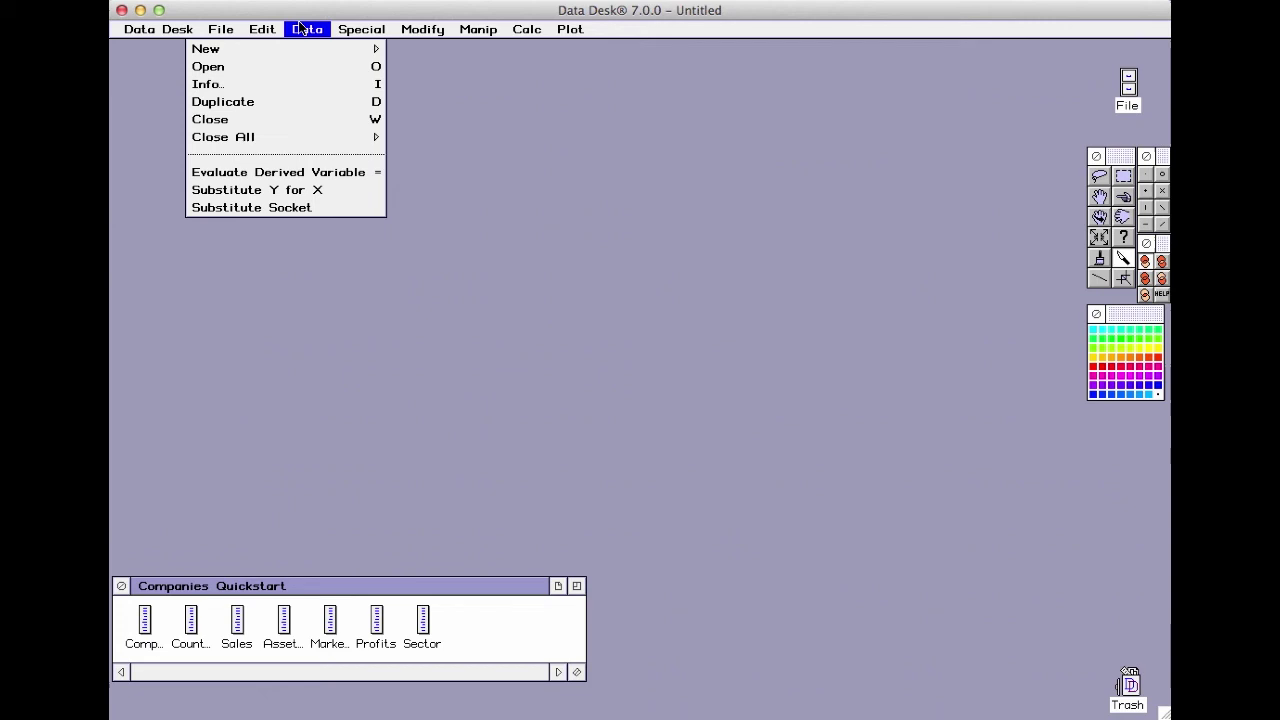
mouse_move(350, 34)
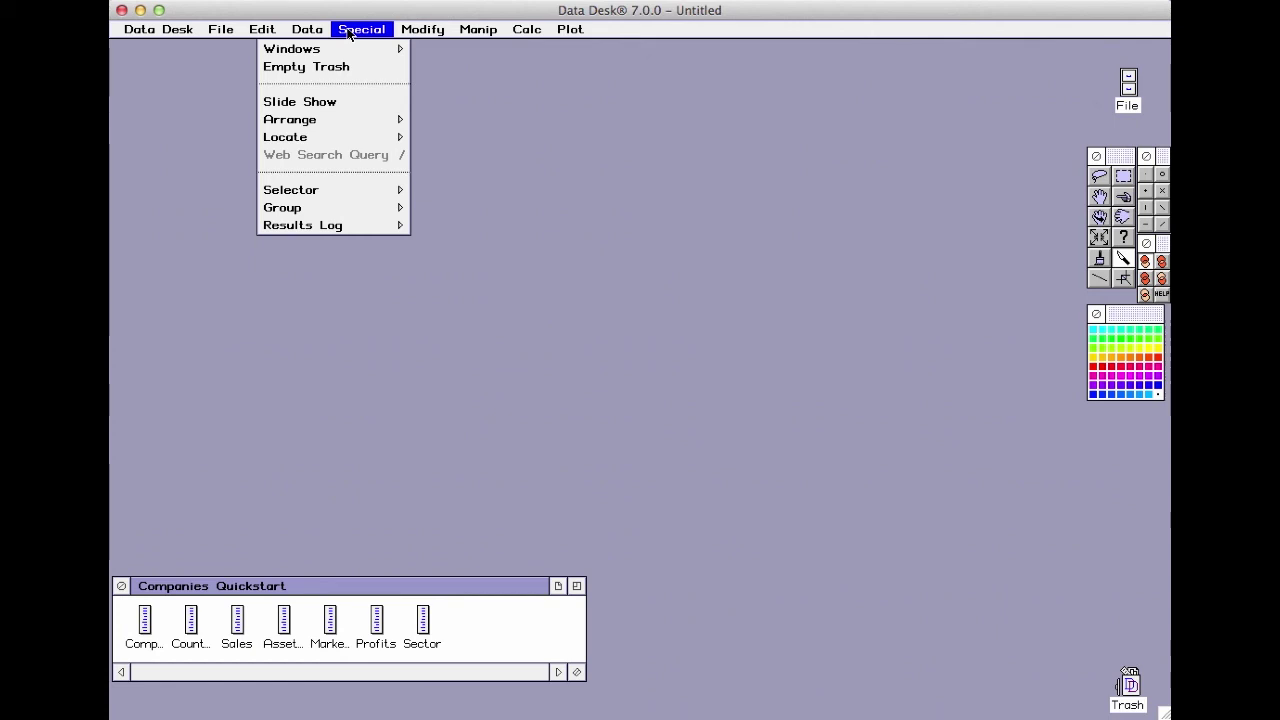
click(350, 34)
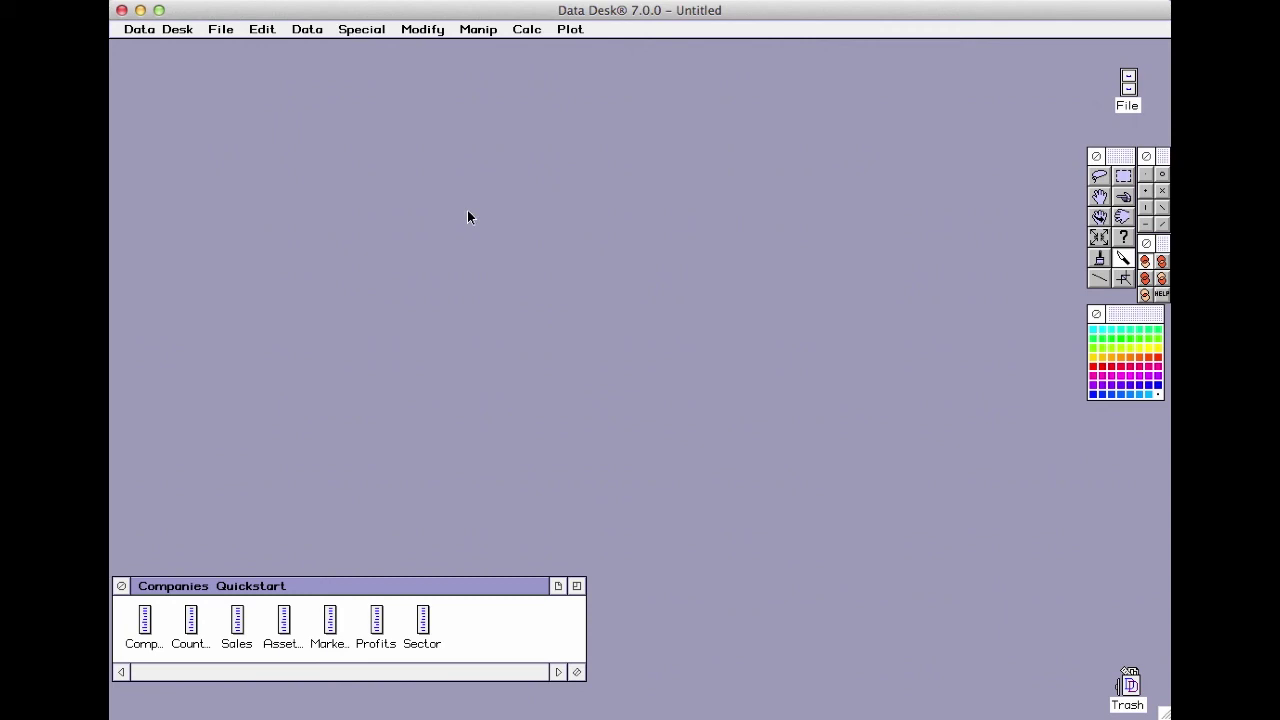
Save the datafile as 'My Companies Data' in place of Untitled.
click(226, 30)
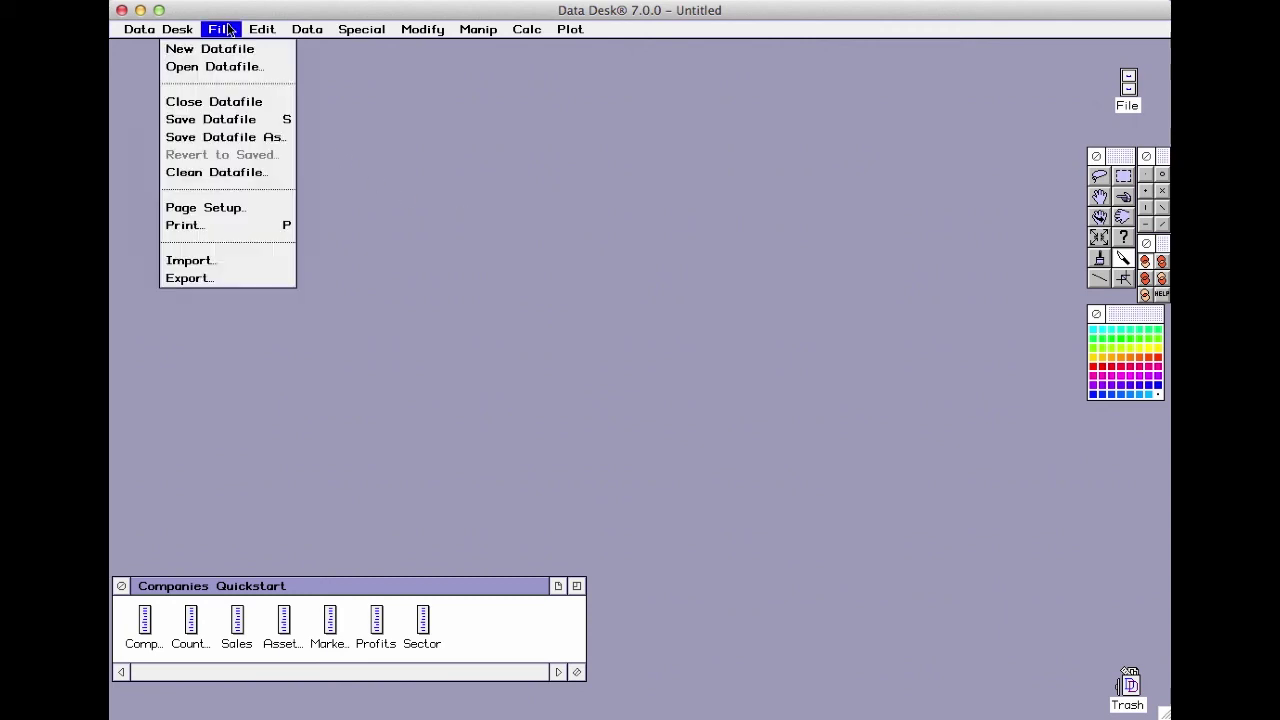
click(223, 141)
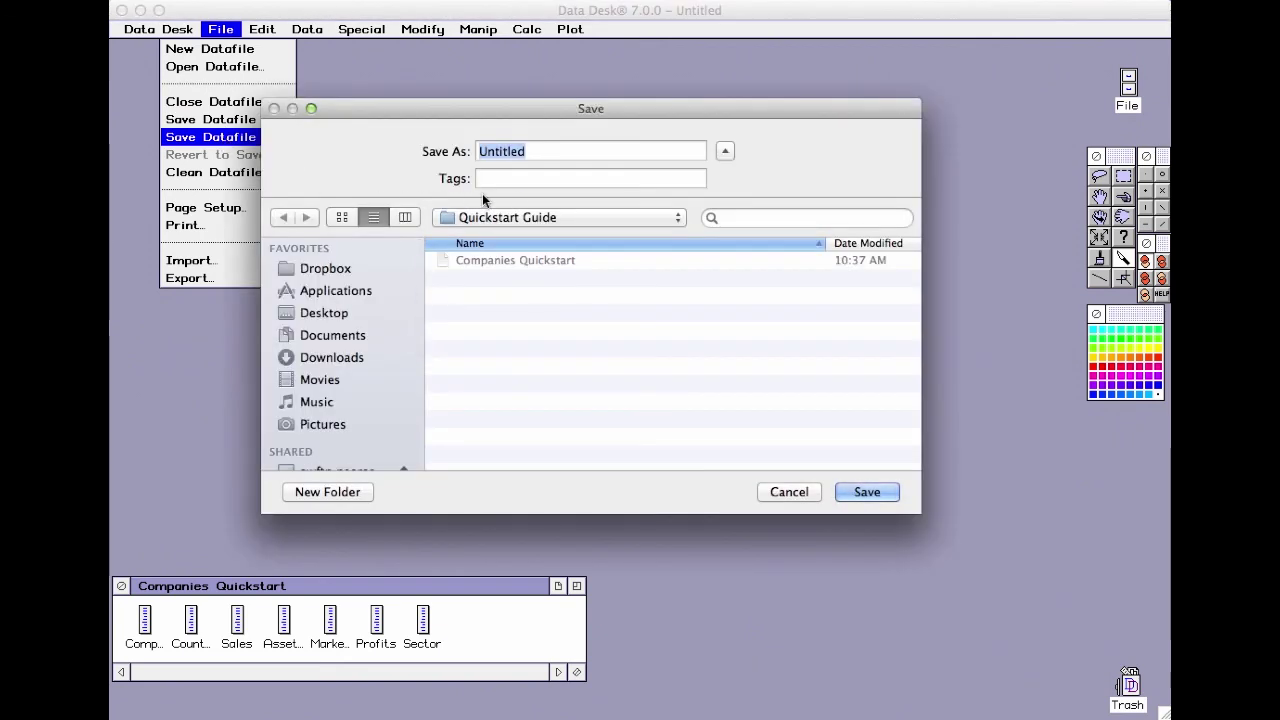
click(533, 151)
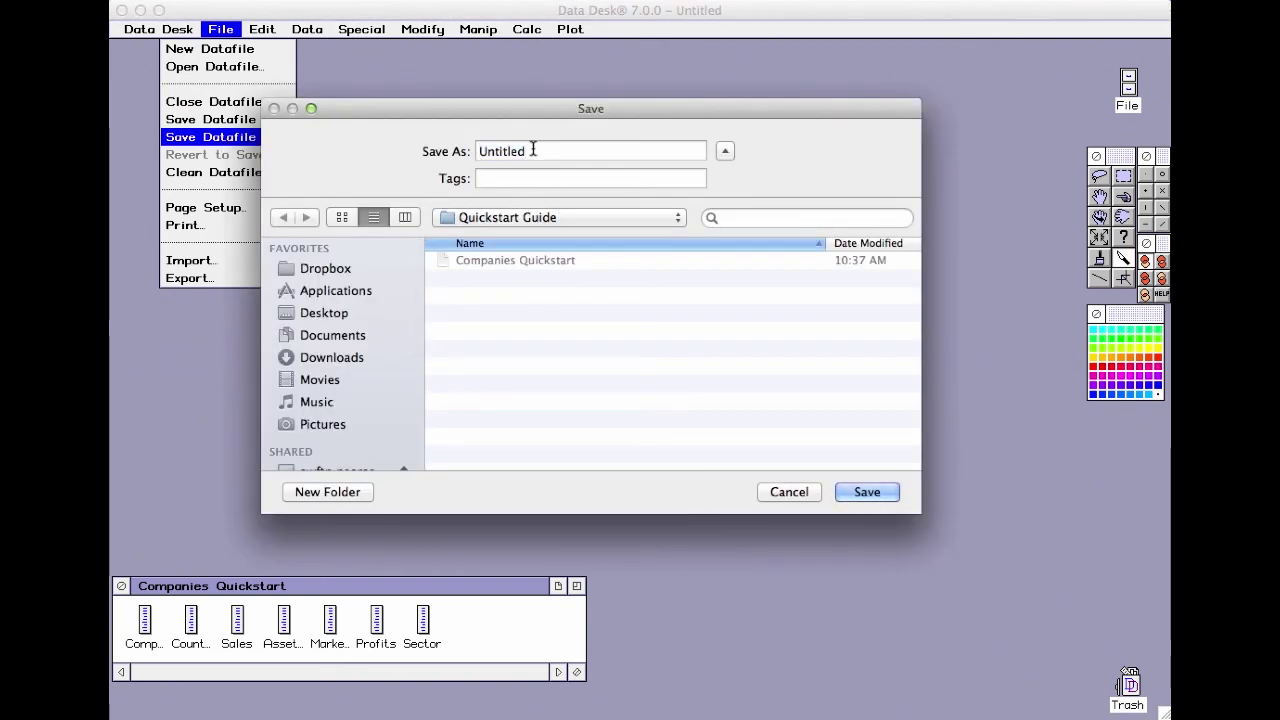
key(BackSpace)
key(BackSpace)
key(BackSpace)
key(BackSpace)
key(BackSpace)
key(BackSpace)
key(BackSpace)
key(BackSpace)
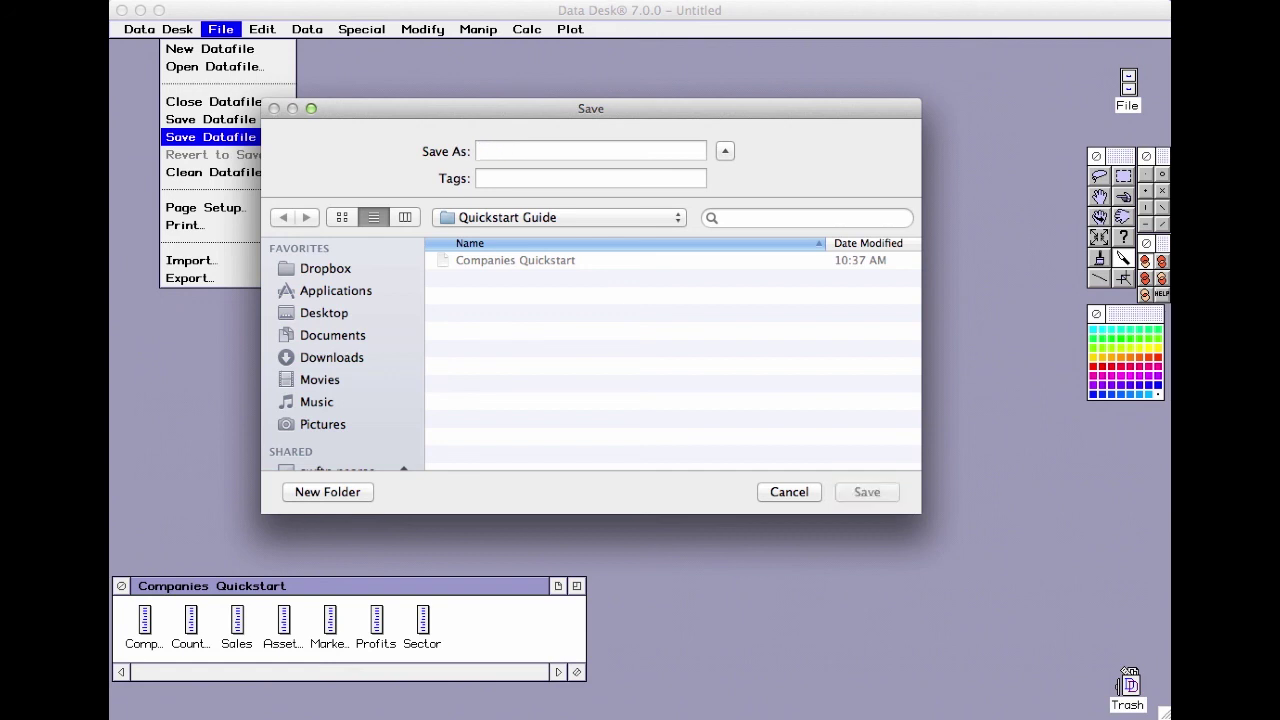
text(My)
text(Compa)
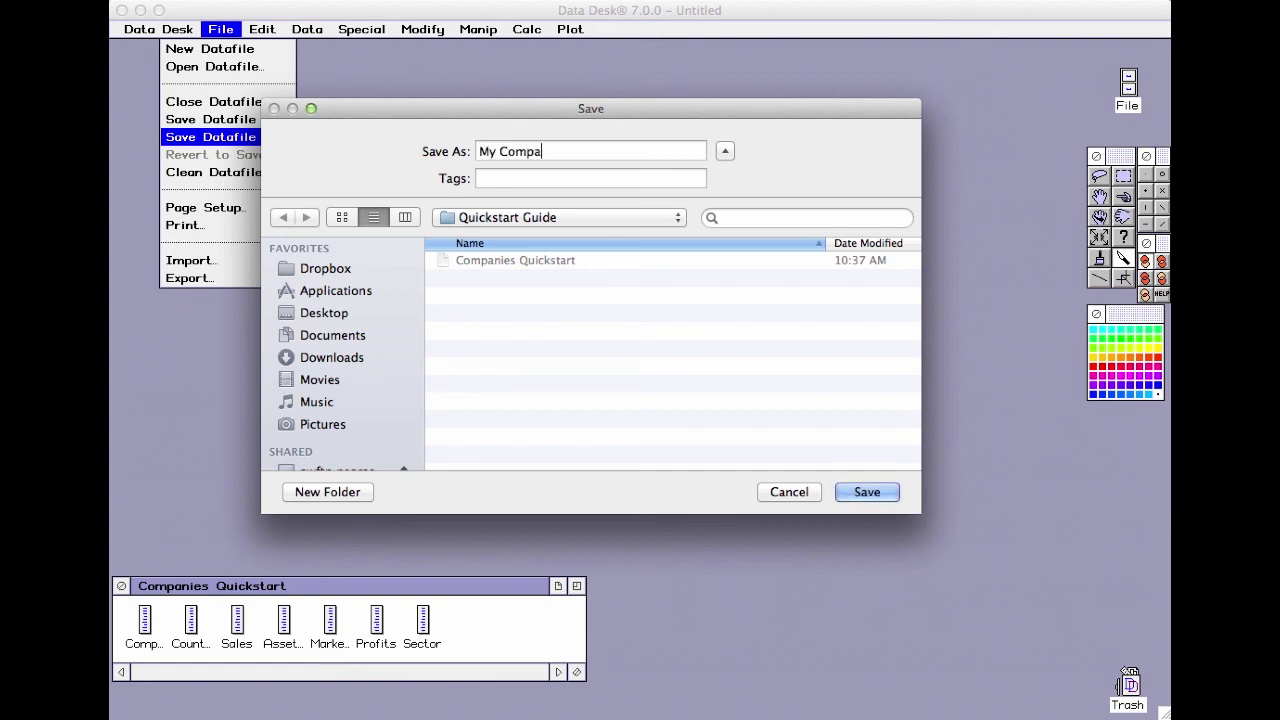
text(nies Data)
click(868, 492)
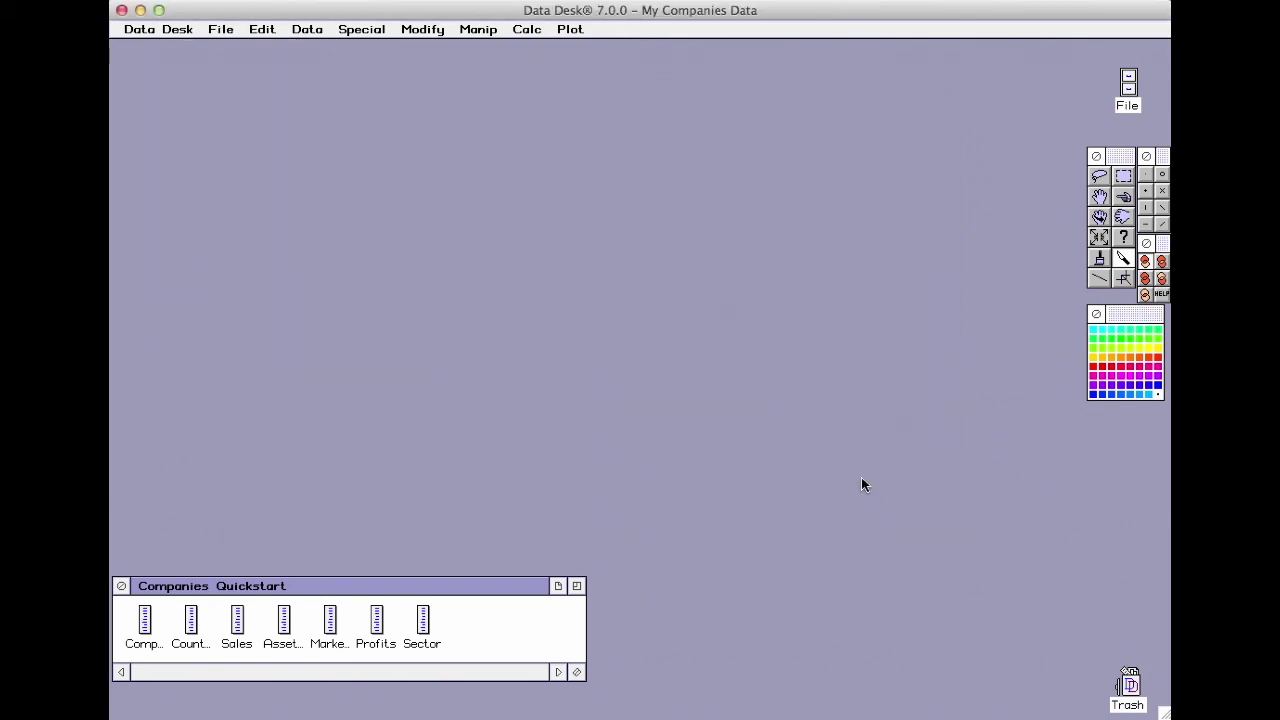